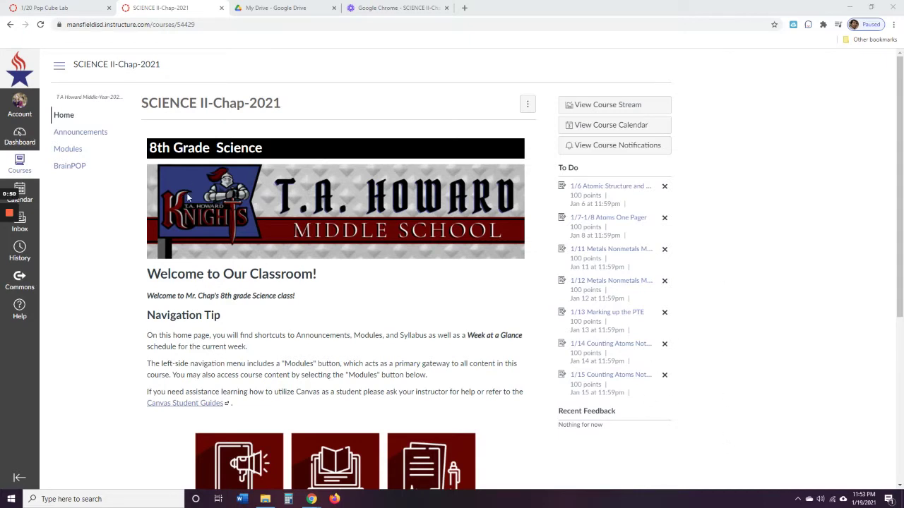
Open the Modules list for the SCIENCE II-Chap-2021 course
left_click(69, 149)
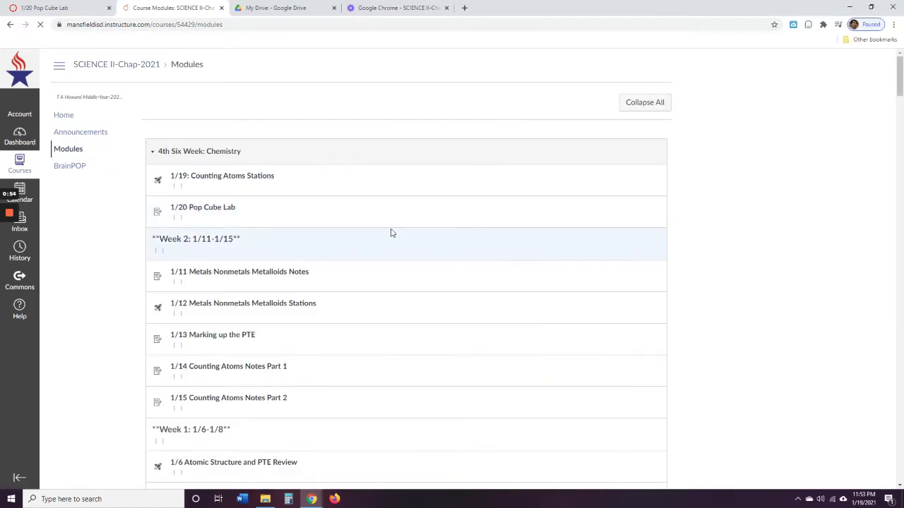
Open the 1/20 Pop Cube Lab assignment and launch its Pop Cube Lab- Chap slides
left_click(226, 208)
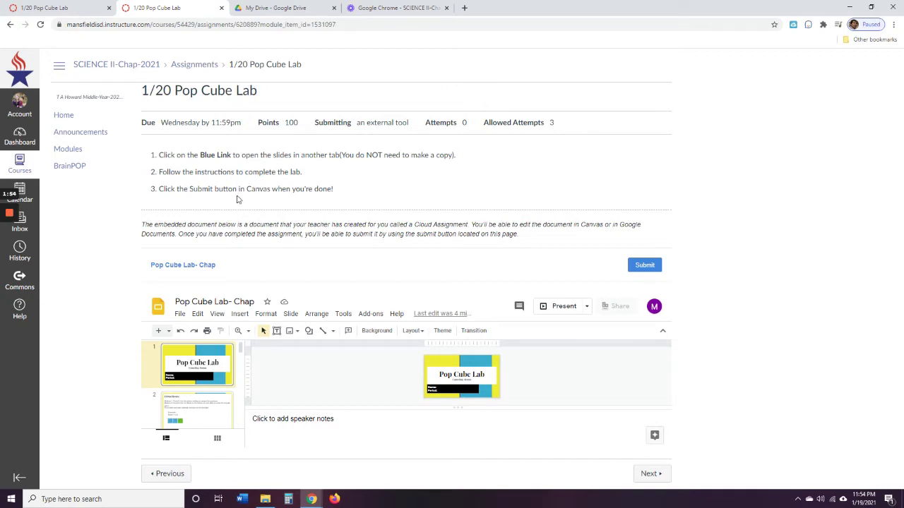
left_click(645, 267)
Open the Pop Cube Lab- Chap slides, enter the student's name after Name:, and go to Directions
left_click(200, 266)
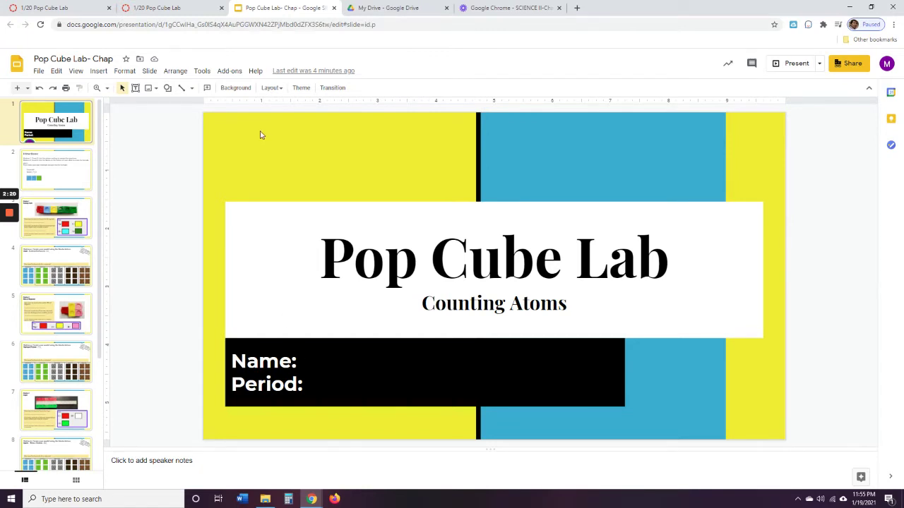
left_click(303, 360)
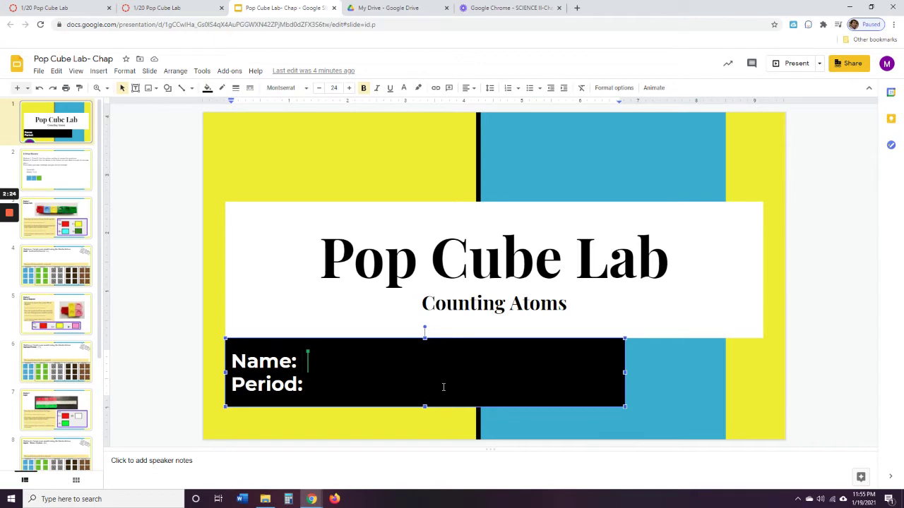
type("Mr. Chap")
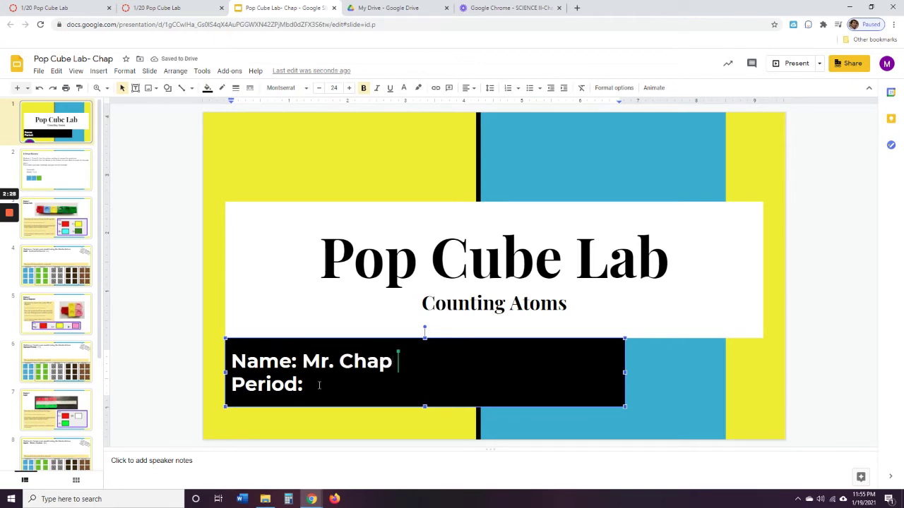
type("1")
left_click(64, 178)
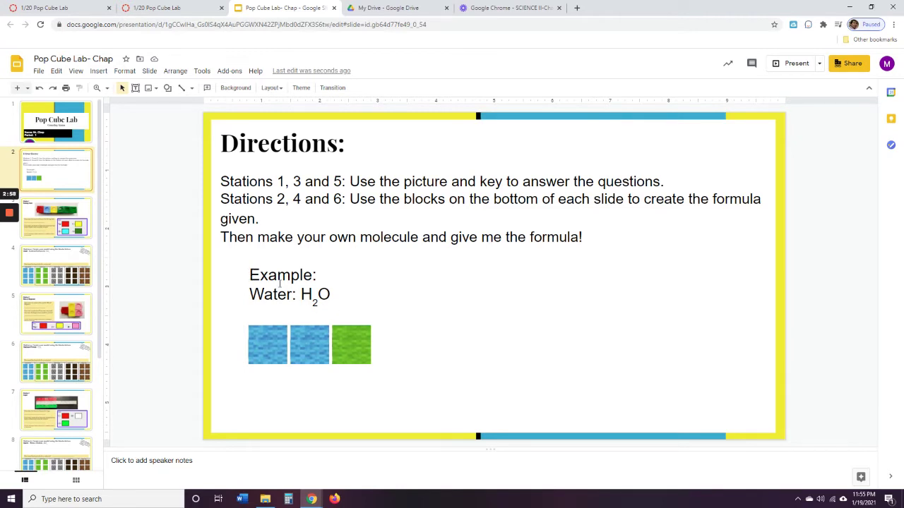
Examine the Water: H2O example's two blue and one green block, then go to Station 1
left_click(265, 346)
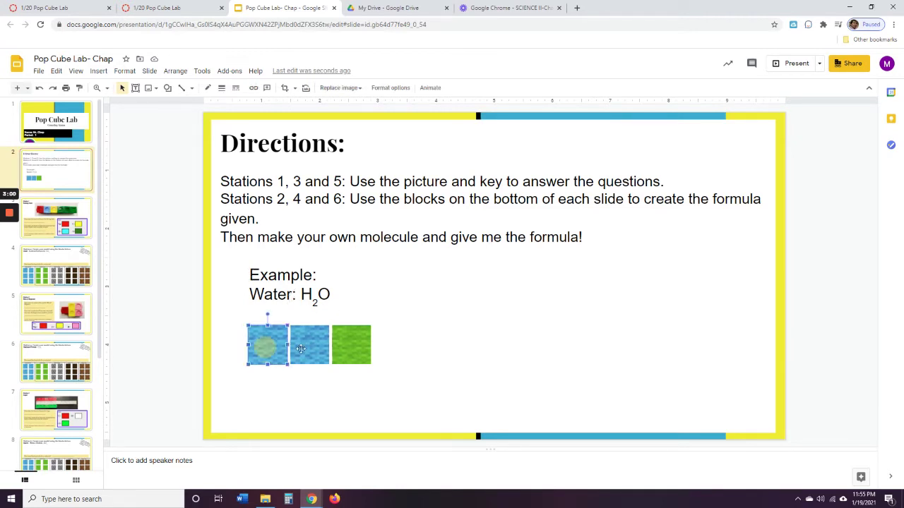
left_click(311, 349)
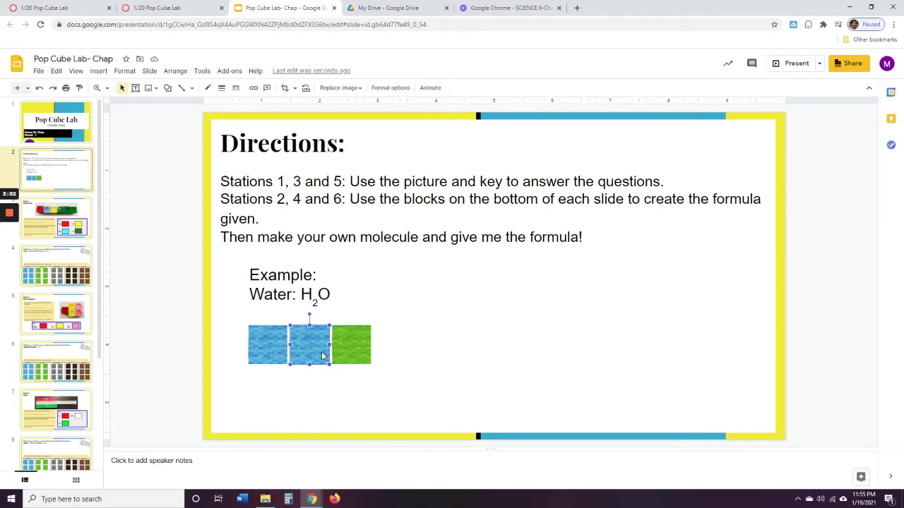
left_click(350, 346)
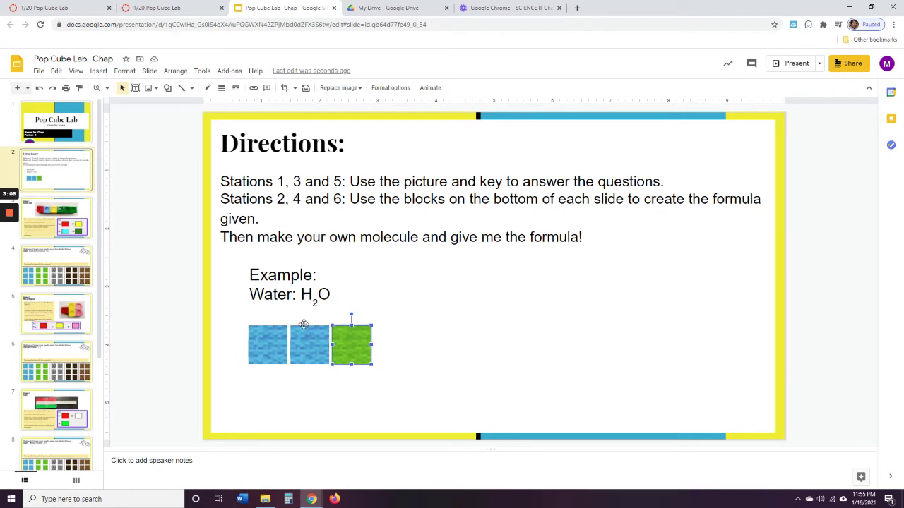
left_click(262, 337)
left_click(304, 343, "shift")
left_click(310, 344)
left_click(355, 344)
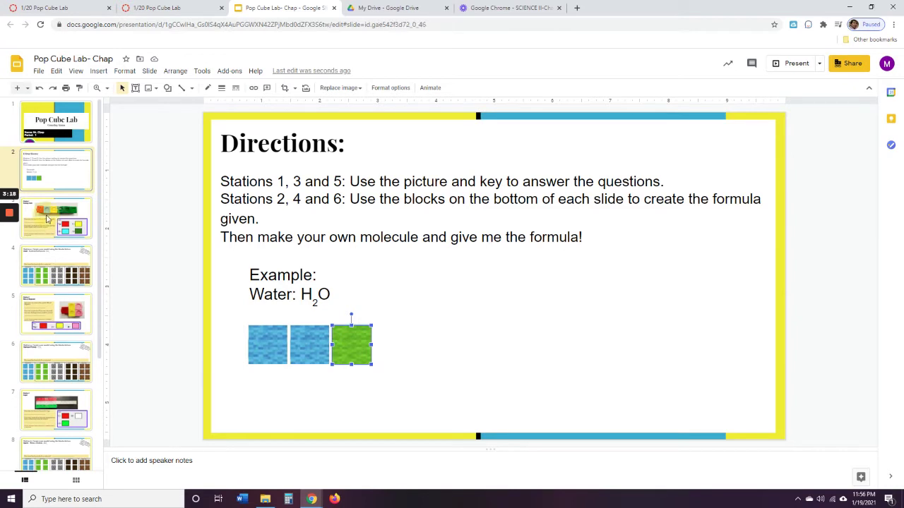
left_click(47, 221)
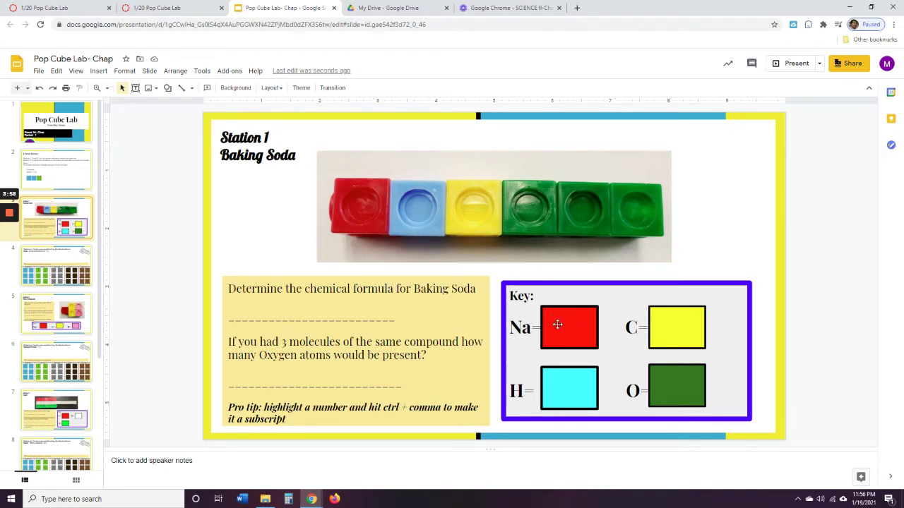
Type NaHCO3 on the Station 1 formula line and try subscripting the 3 with Ctrl+comma
left_click(278, 317)
type("Na")
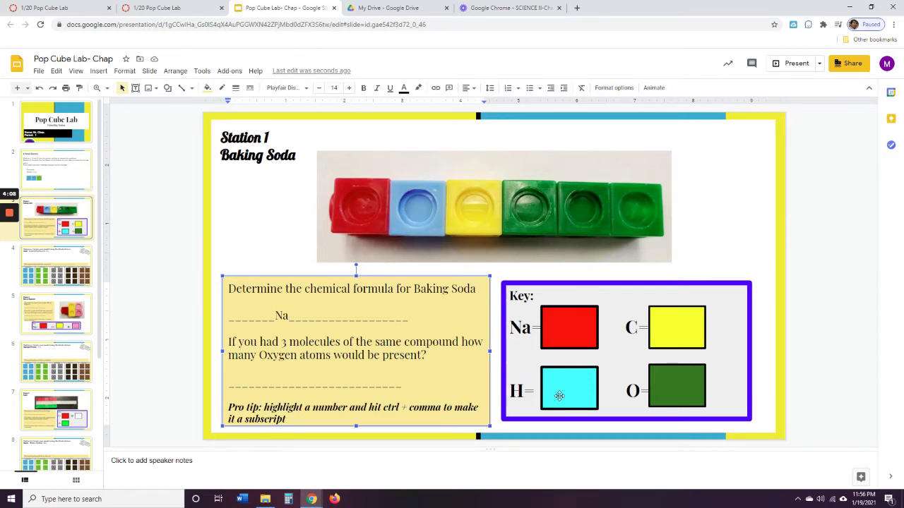
type("H")
type("C")
type("O")
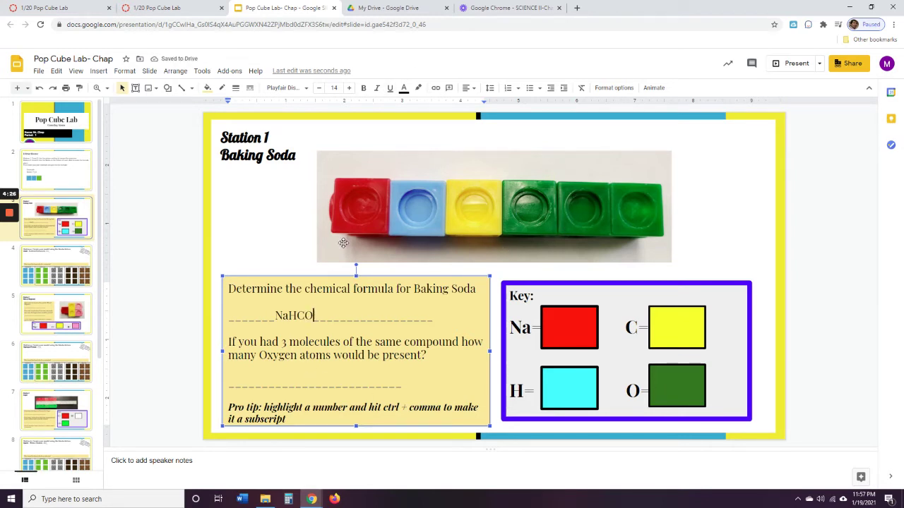
type("OO")
key("BackSpace")
key("BackSpace")
key("BackSpace")
type("O")
key("shift+Left")
key("ctrl+comma")
key("ctrl+comma")
key("ctrl+comma")
Make the 3 in NaHCO3 a subscript via Format > Text, then go to the Station 2 chalk slide
left_click(124, 71)
mouse_move(136, 91)
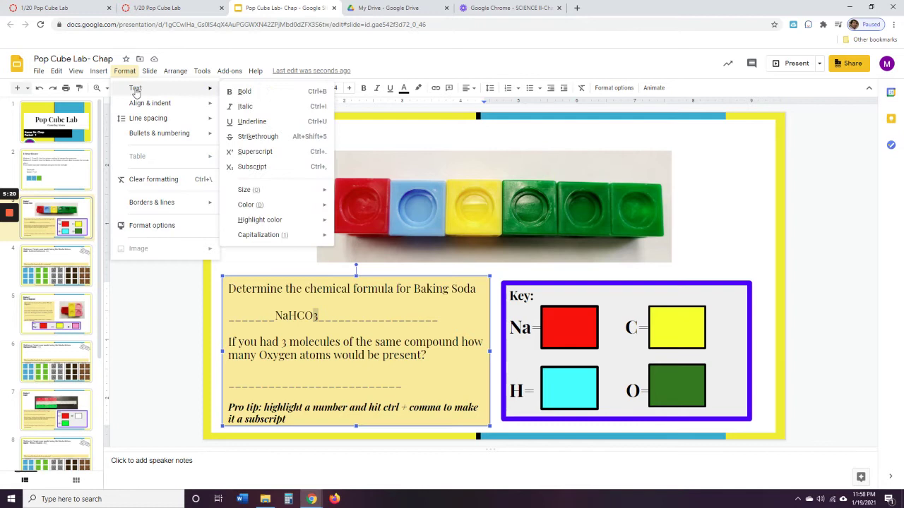
left_click(276, 167)
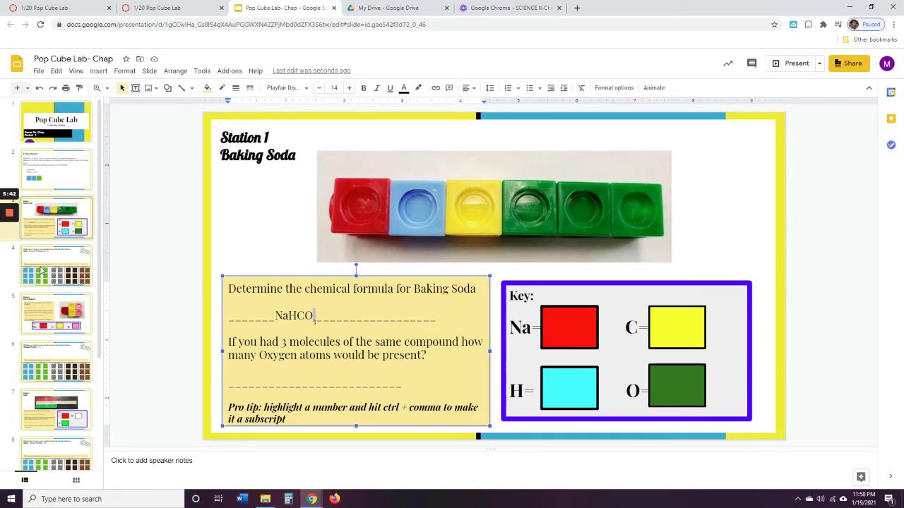
left_click(42, 271)
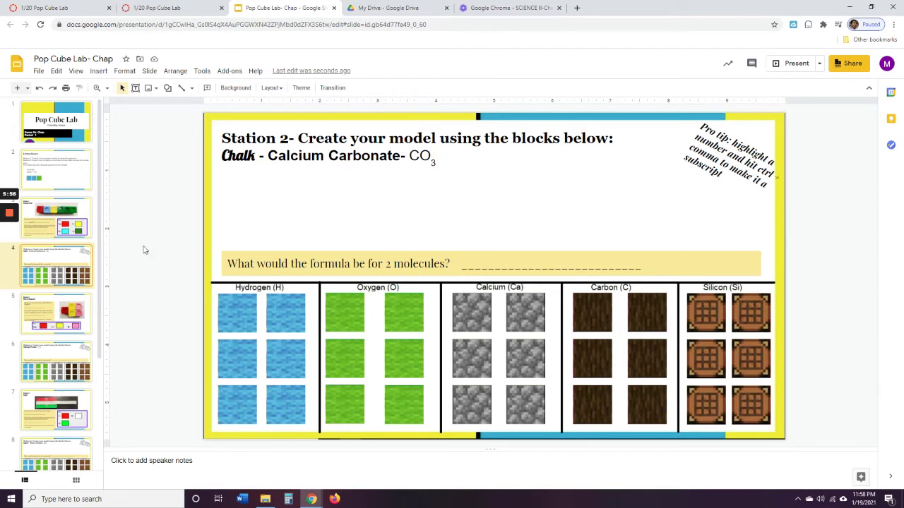
Place a Carbon block and an Oxygen block in the Station 2 model area, then open Station 3
left_click(65, 229)
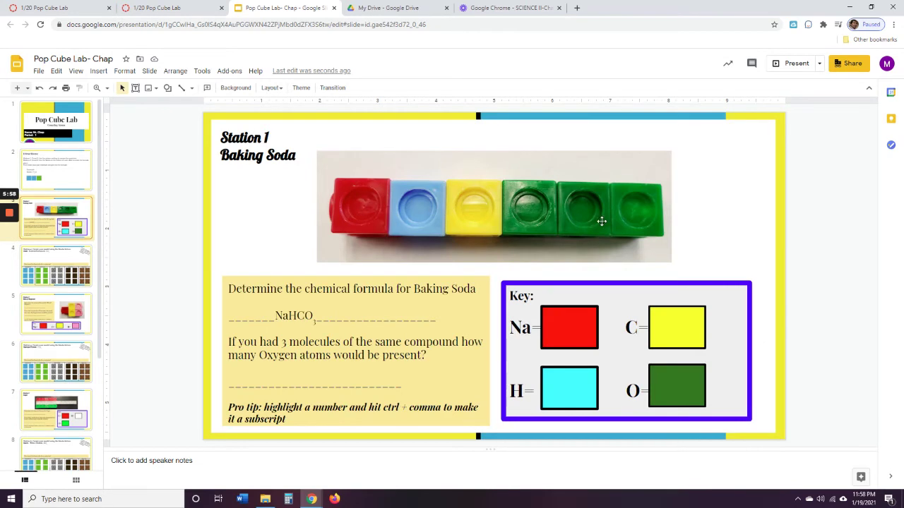
left_click(49, 266)
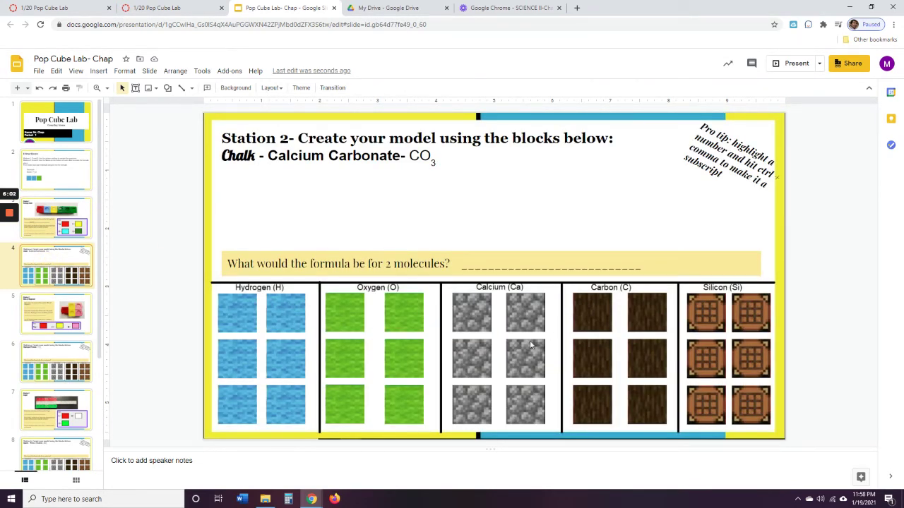
left_click_drag(591, 313, 339, 196)
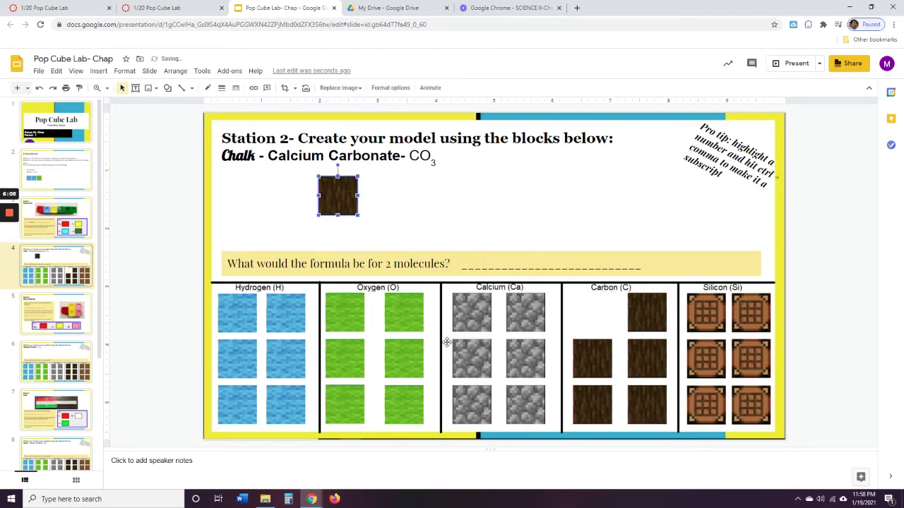
left_click_drag(402, 309, 381, 196)
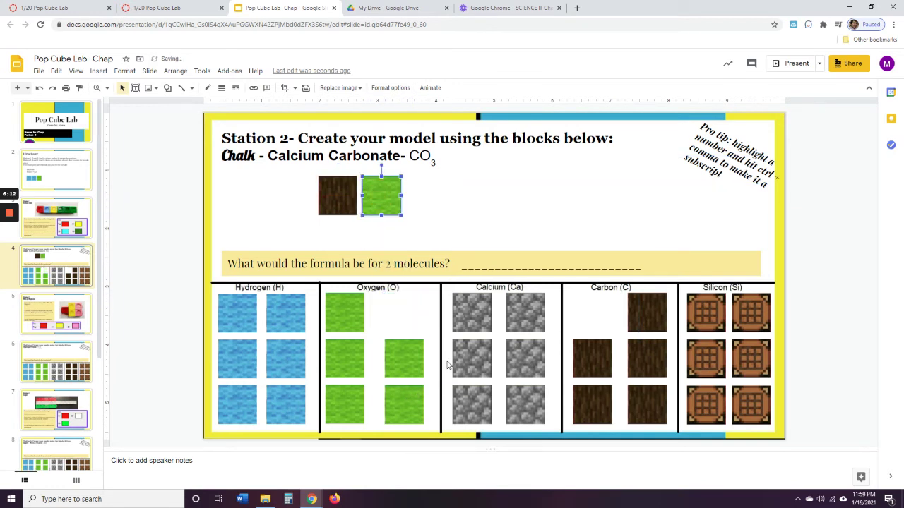
left_click(493, 195)
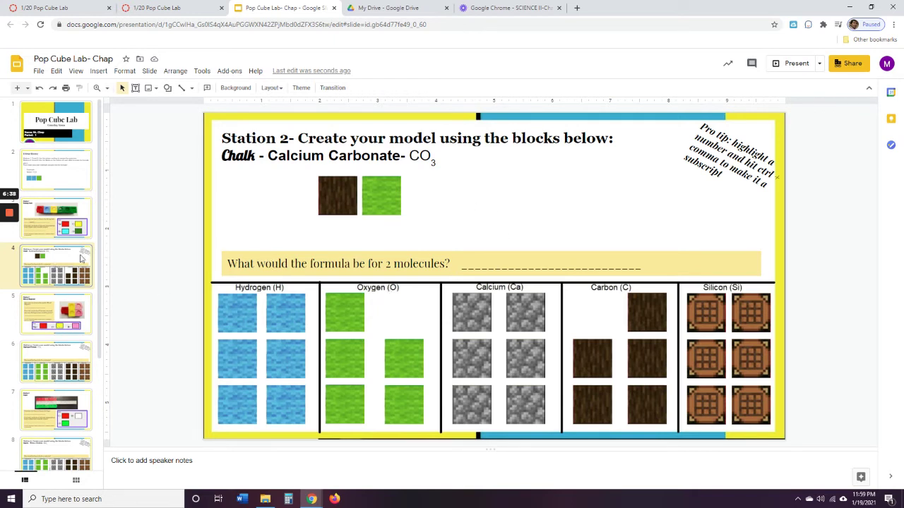
left_click(62, 309)
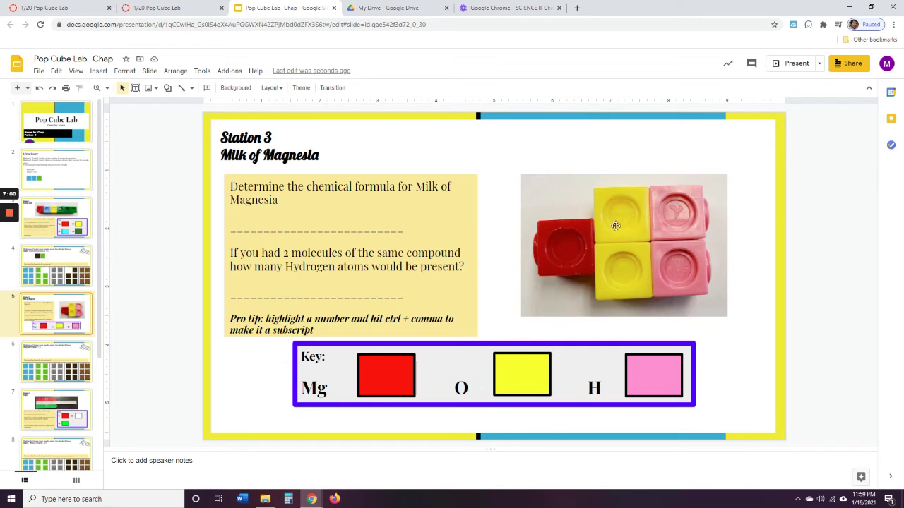
Page through the Station 4 Hydrogen Peroxide, Station 5 Sugar and Station 6 Quartz slides
left_click(41, 352)
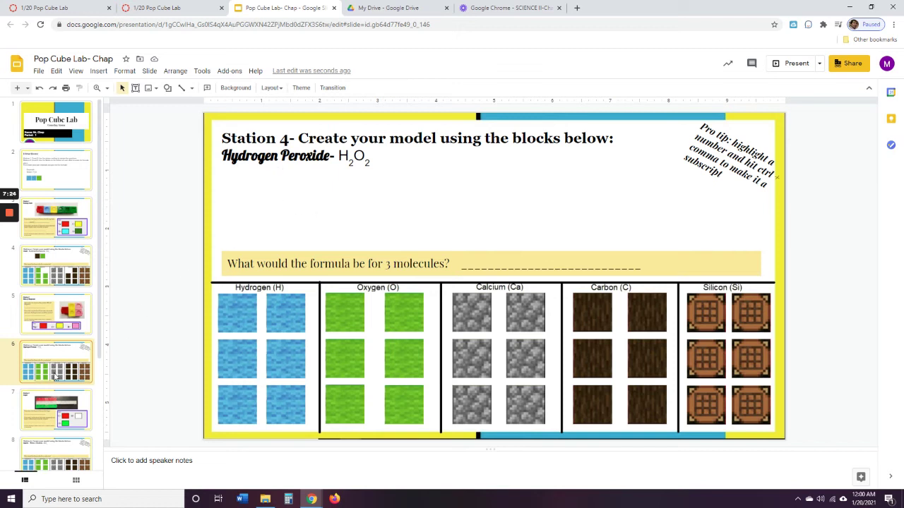
scroll(73, 405, "down", 1)
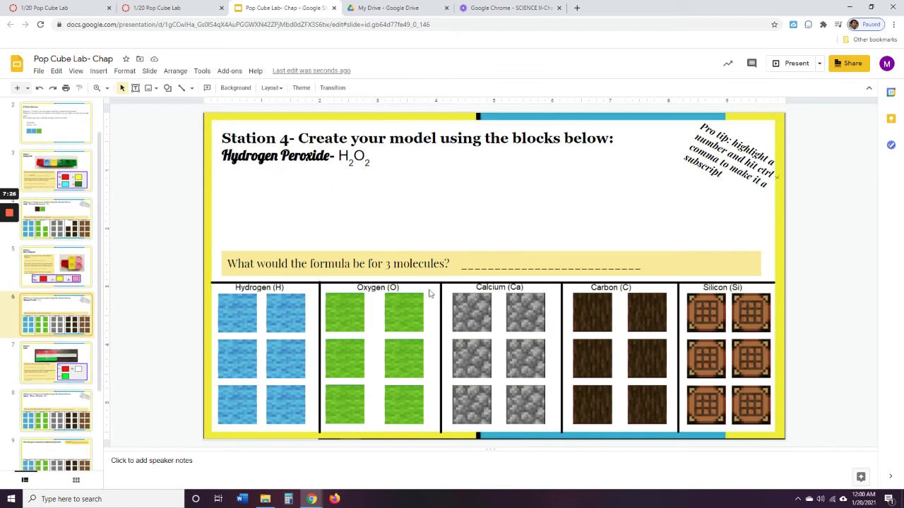
left_click(61, 364)
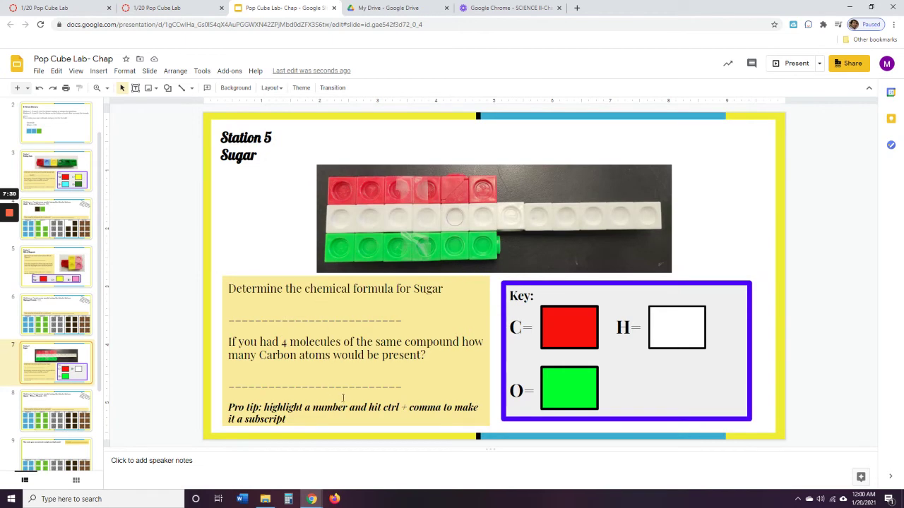
scroll(54, 372, "down", 1)
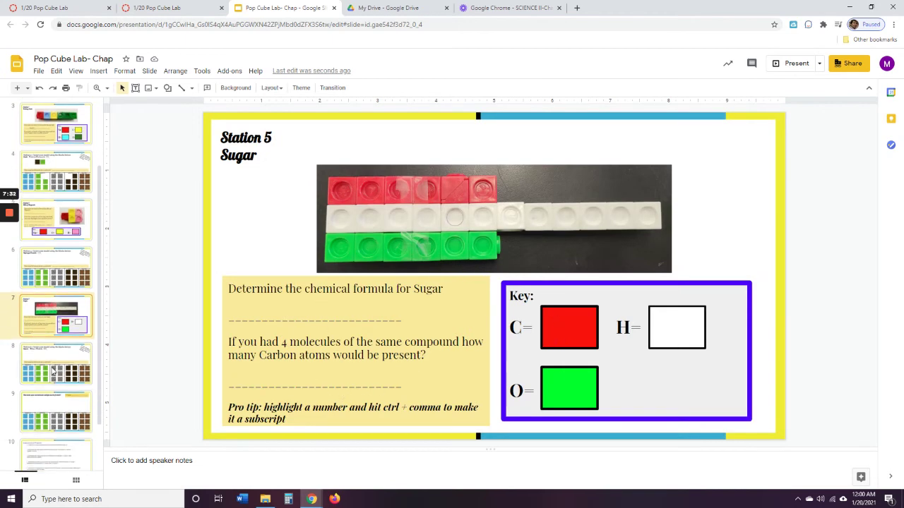
left_click(53, 371)
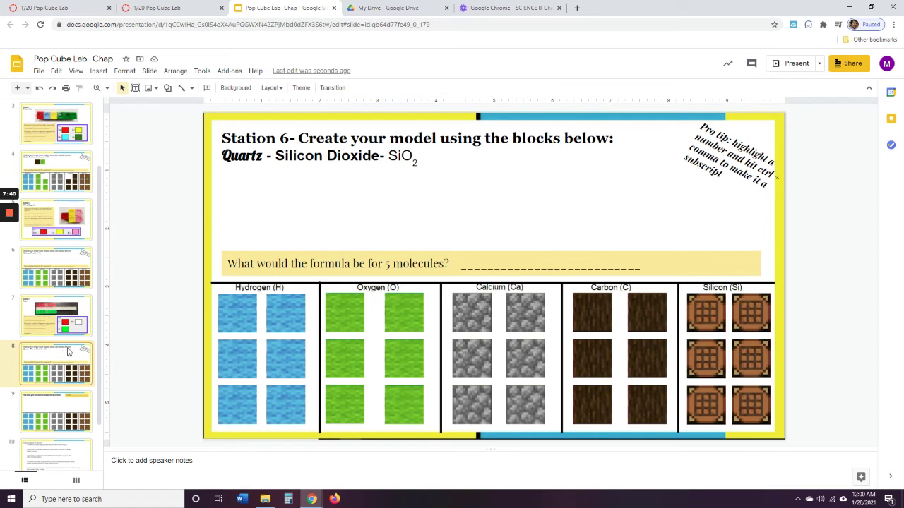
Go to slide 9, the 'Now make your own molecule' slide with the empty Formula line
left_click(58, 417)
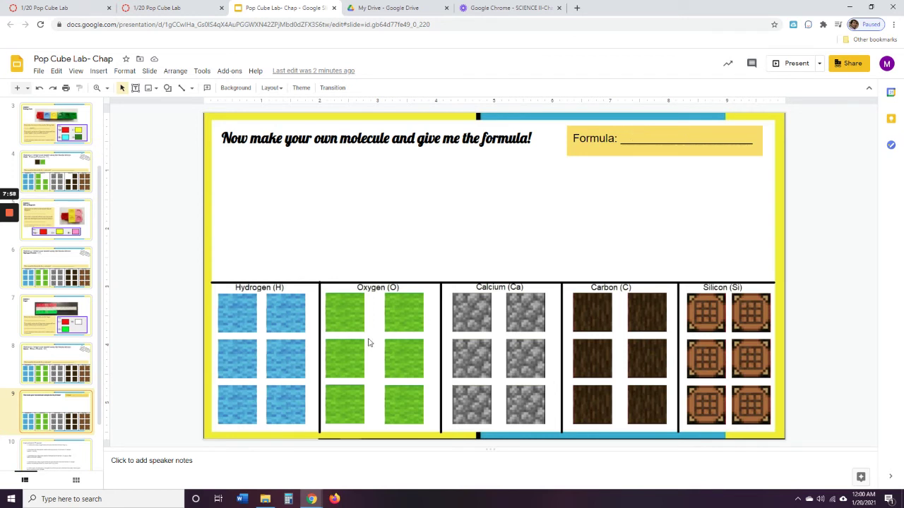
Drag one hydrogen, three oxygen, four calcium and one carbon block into the build area
left_click_drag(242, 317, 282, 229)
left_click_drag(335, 308, 314, 221)
left_click_drag(401, 318, 372, 228)
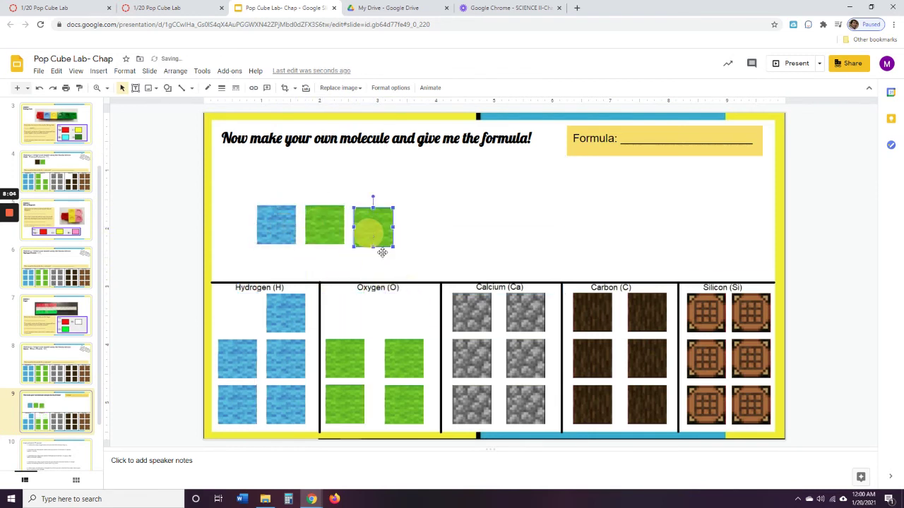
left_click_drag(404, 350, 415, 217)
left_click_drag(470, 310, 461, 227)
left_click_drag(512, 311, 464, 185)
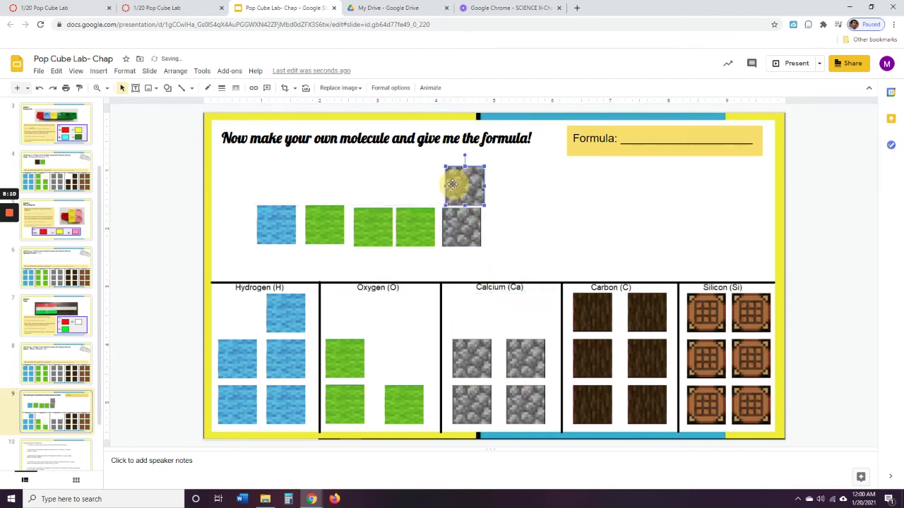
left_click_drag(525, 360, 503, 195)
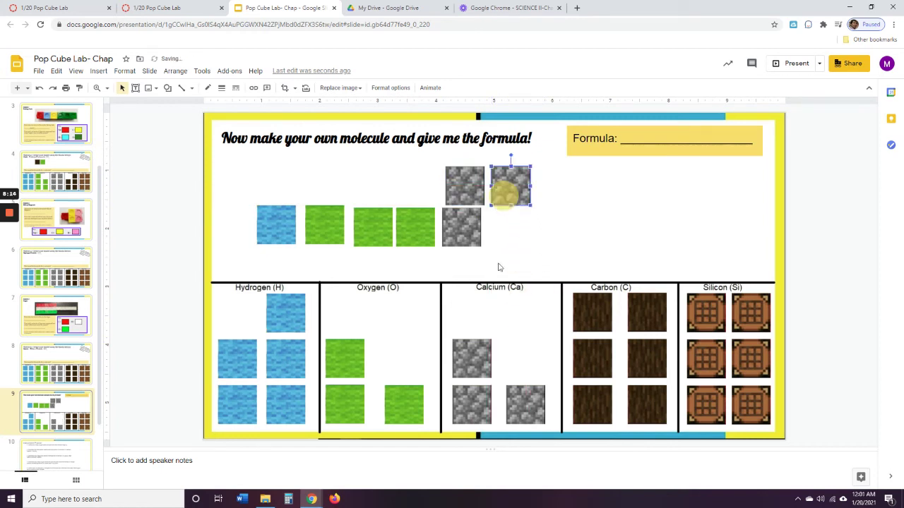
left_click_drag(477, 353, 515, 236)
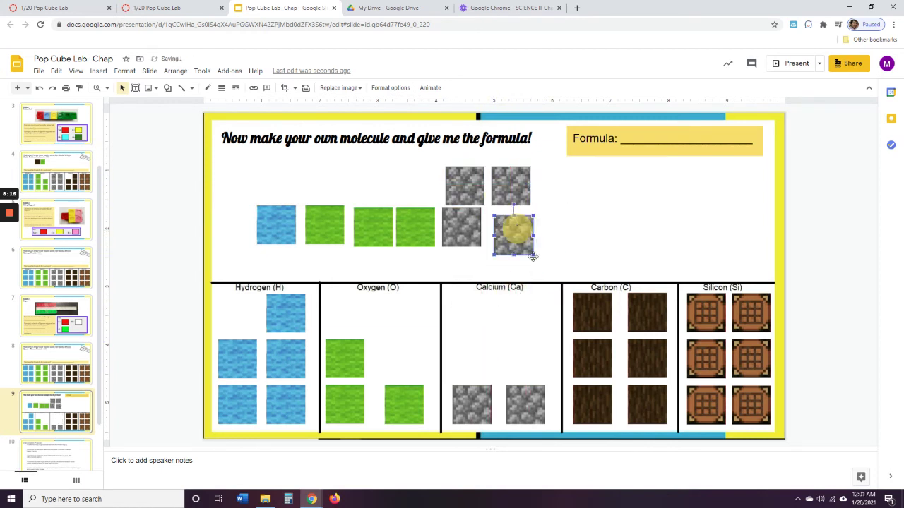
left_click_drag(597, 310, 558, 229)
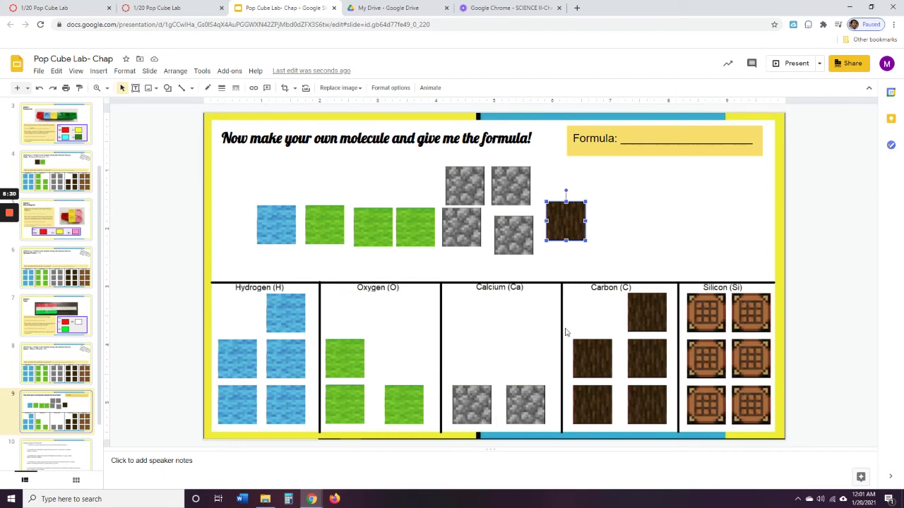
Copy and paste a calcium block and place the fifth calcium above the carbon block
left_click(515, 182)
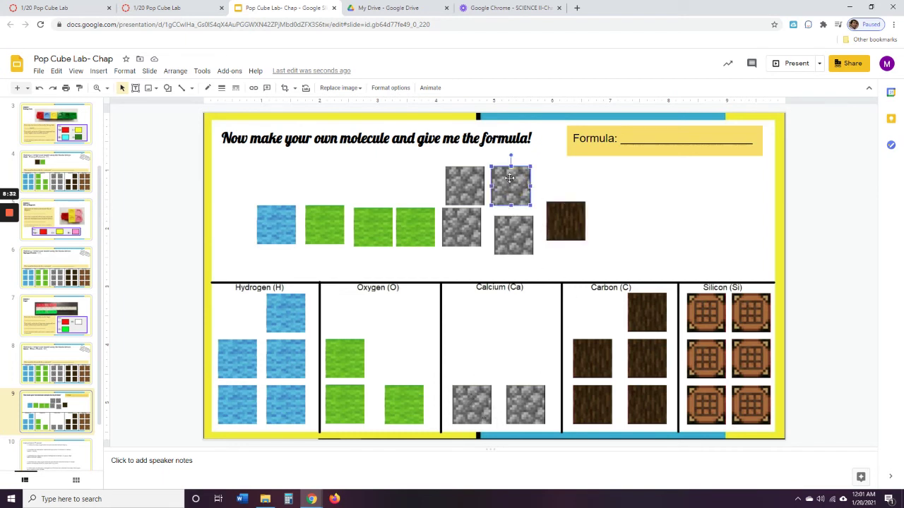
right_click(509, 169)
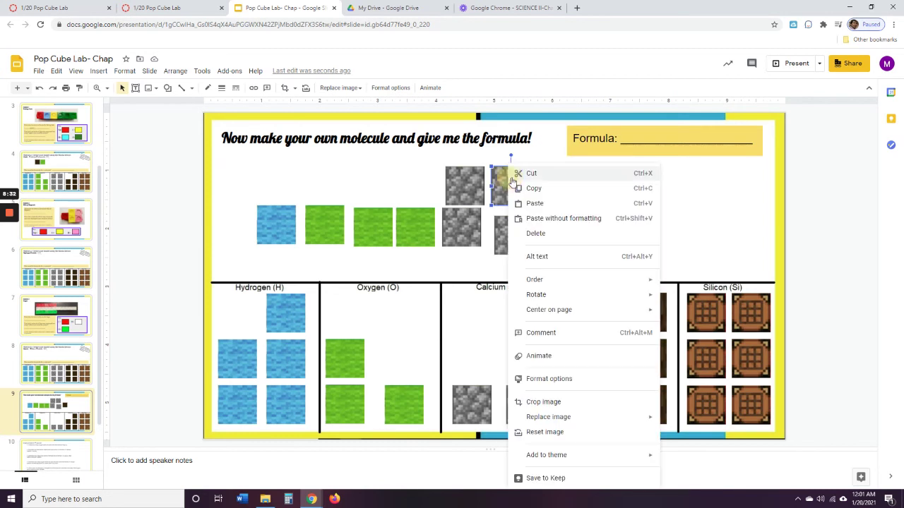
left_click(553, 188)
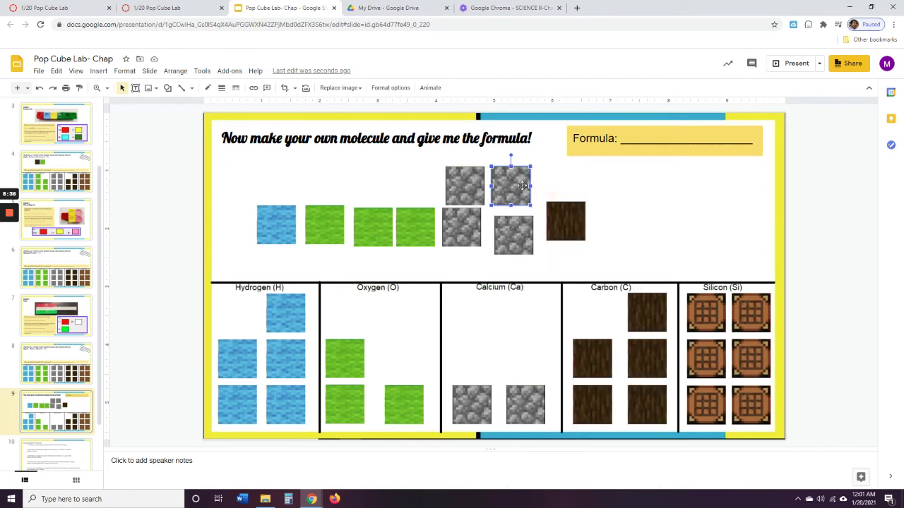
right_click(549, 182)
left_click(577, 222)
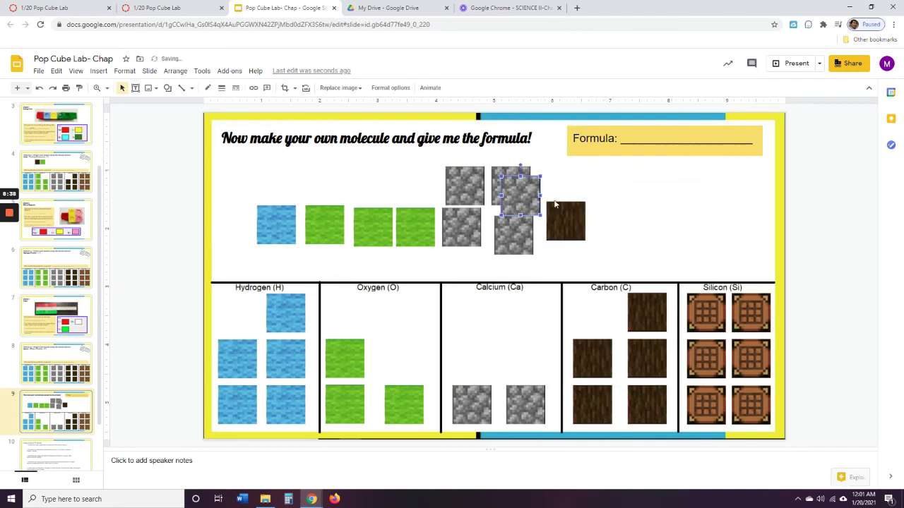
left_click_drag(518, 196, 565, 178)
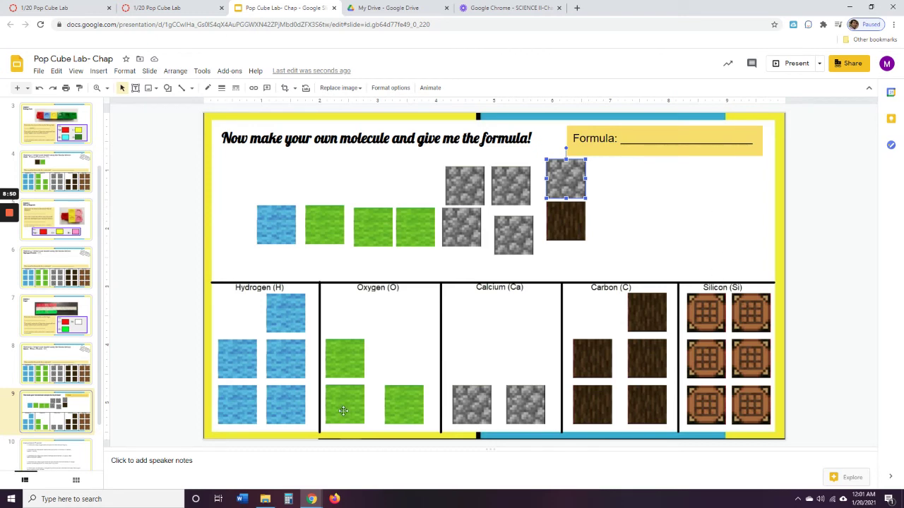
scroll(66, 369, "down", 1)
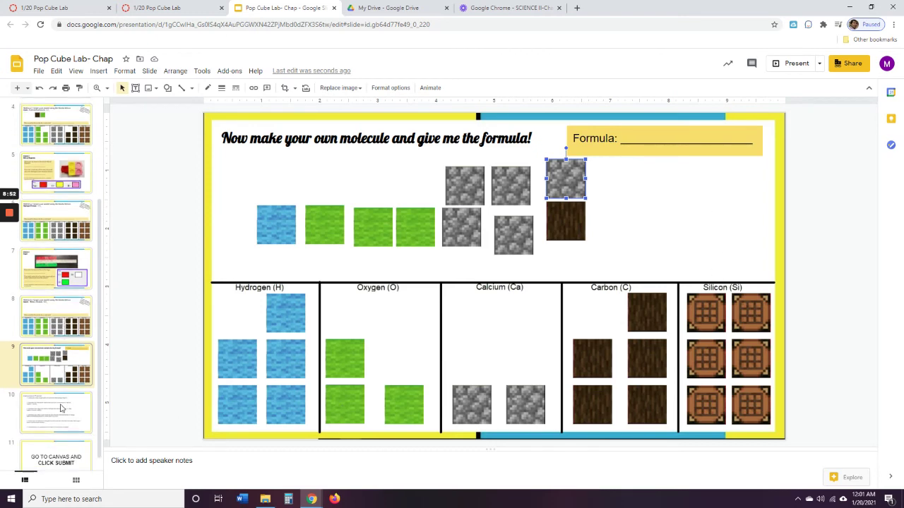
Check question 4's CH2COOH vinegar formula on the Independent Practice slide, then scroll to slide 11
left_click(55, 408)
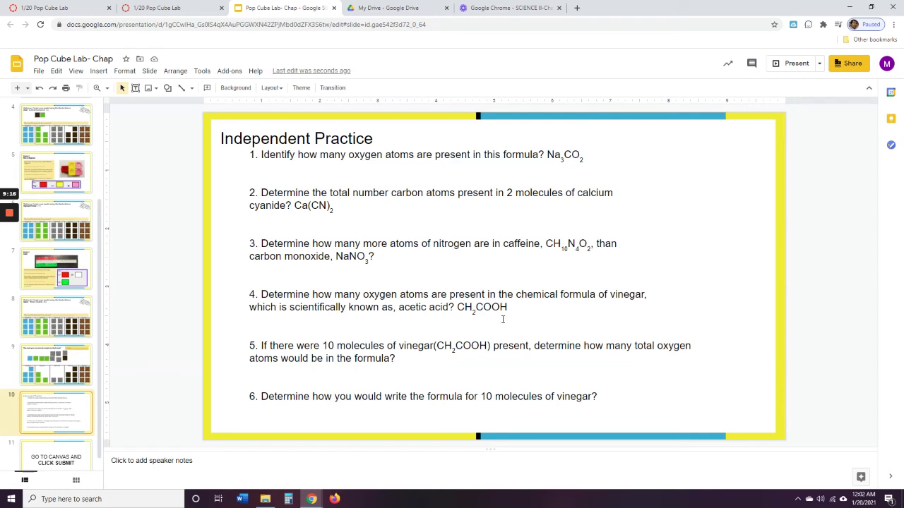
left_click_drag(507, 308, 458, 307)
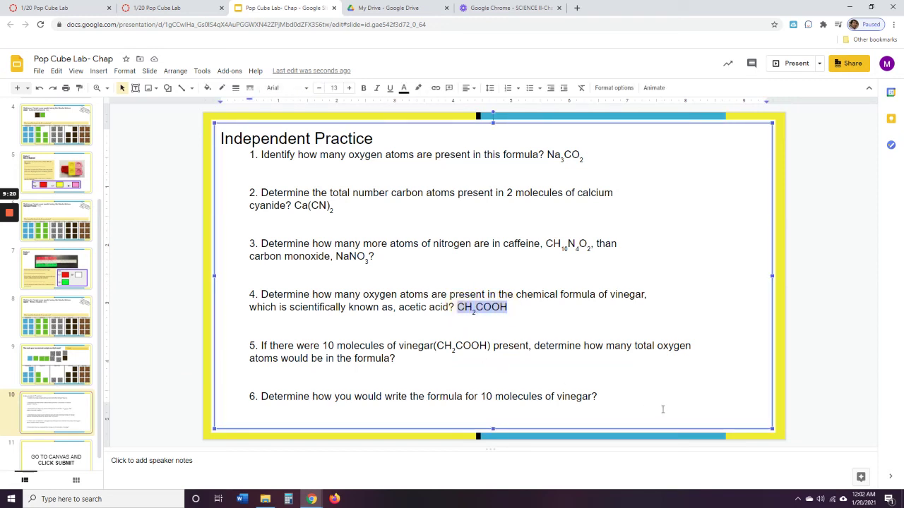
left_click(519, 310)
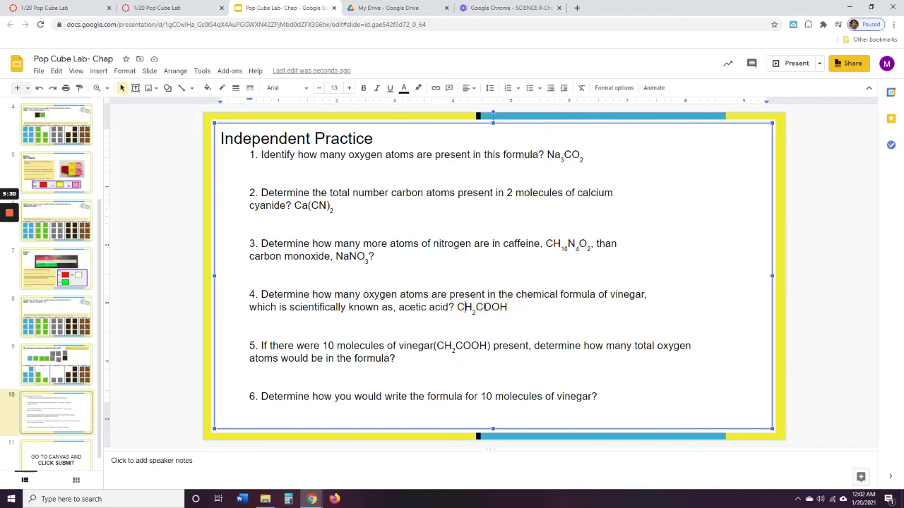
left_click(499, 307)
left_click(483, 307)
scroll(373, 331, "down", 2)
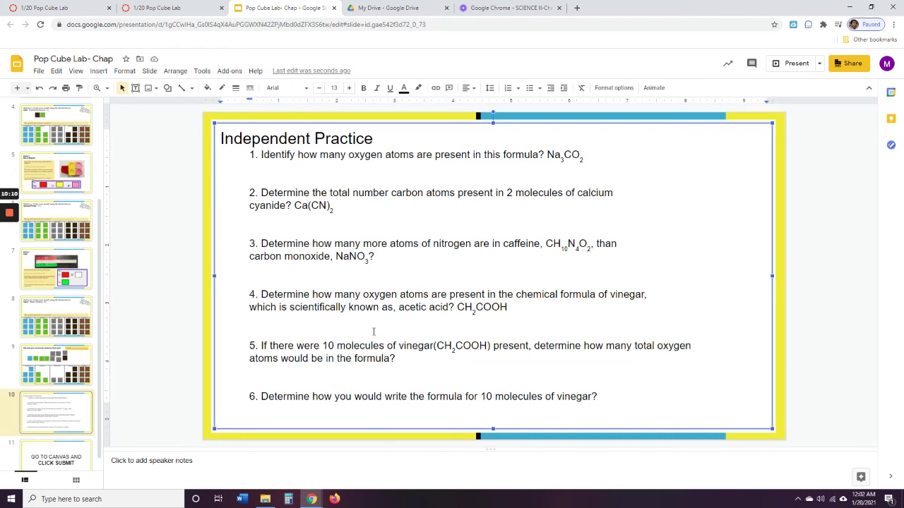